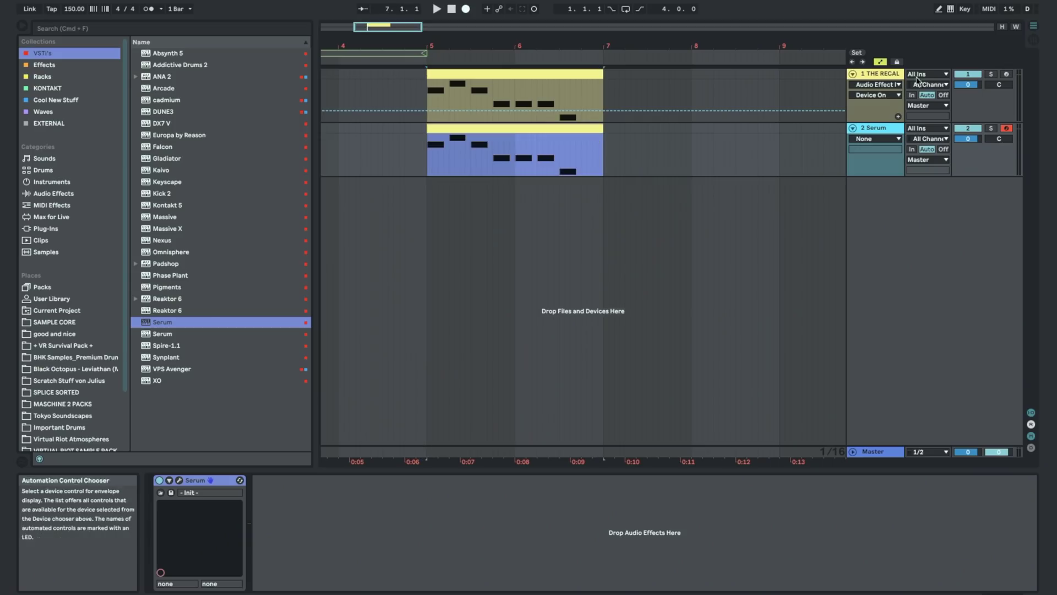
Solo the Serum track, show its plug-in window over the arrangement and start playback.
click(991, 129)
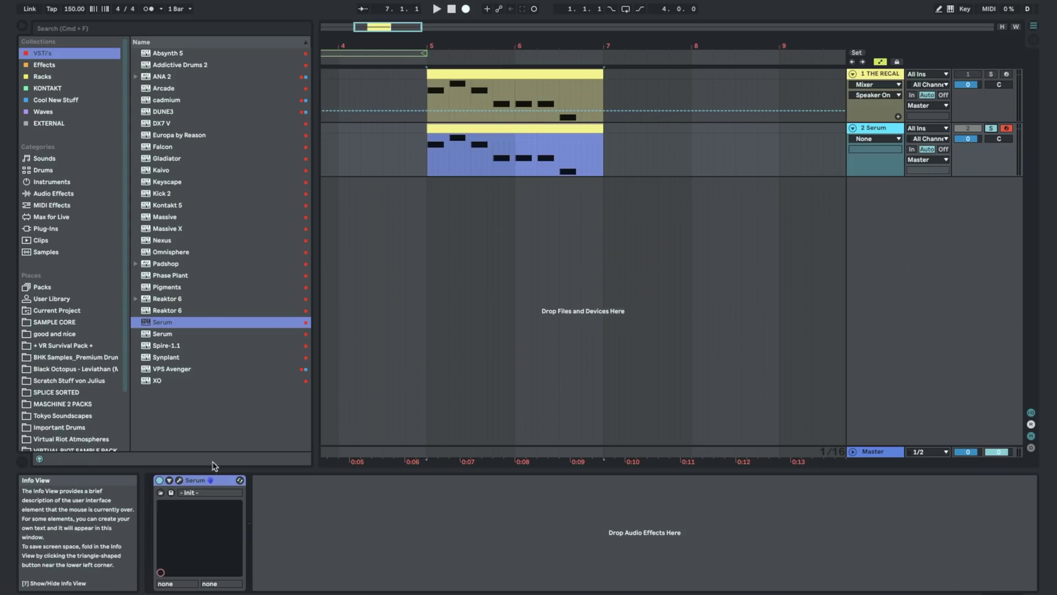
click(179, 480)
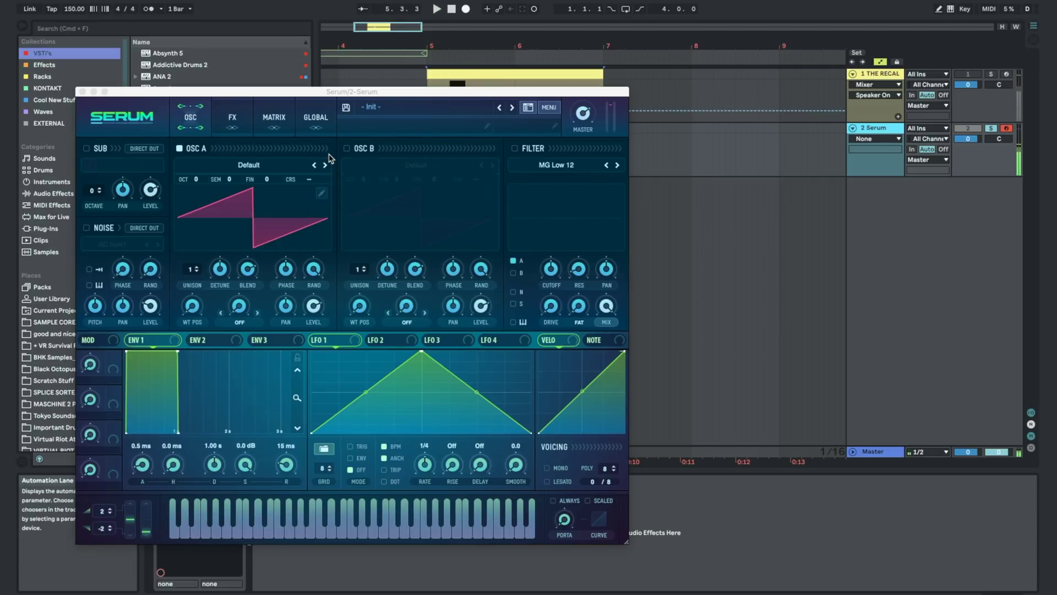
drag(296, 91, 460, 101)
key(space)
Load the Basic Shapes wavetable into oscillator A and enable oscillator B.
click(440, 176)
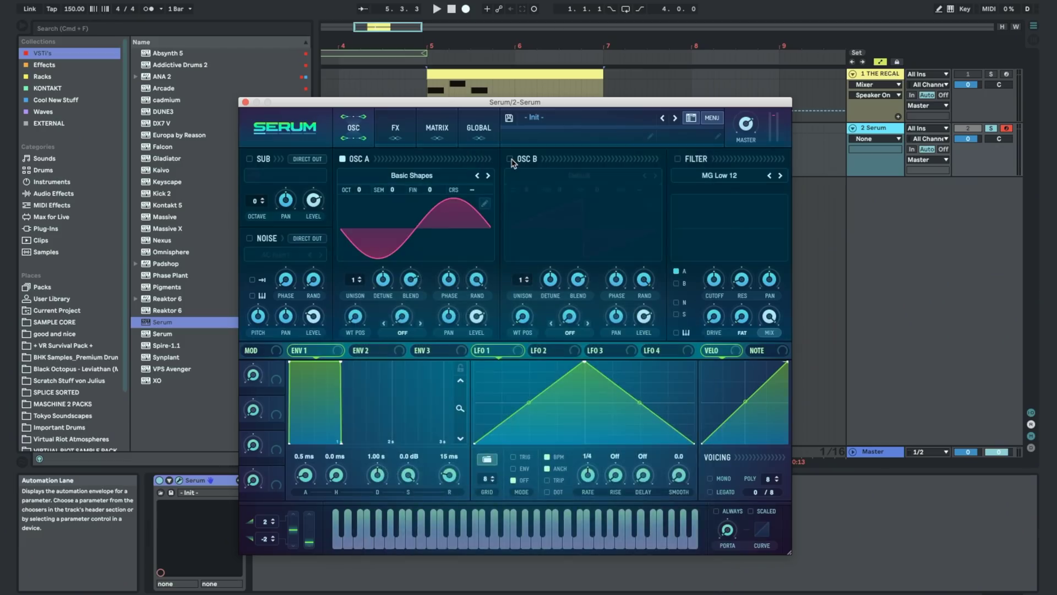
click(510, 158)
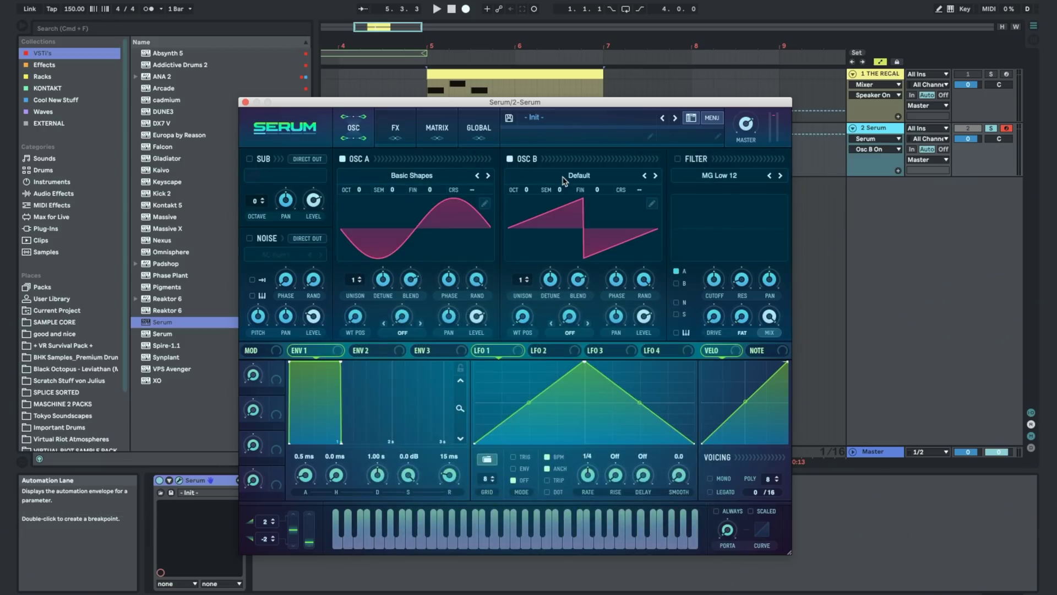
click(579, 175)
Give oscillator B a silent Basic Shapes sine and set oscillator A's warp to FM (from B) at 55%.
mouse_move(661, 200)
click(794, 206)
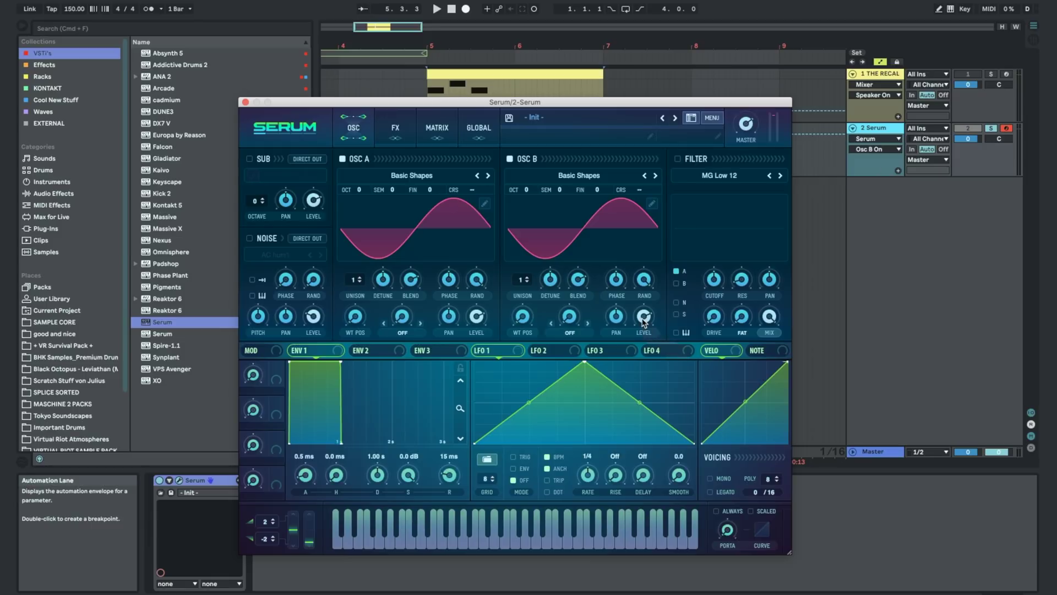
drag(644, 318, 649, 522)
click(403, 333)
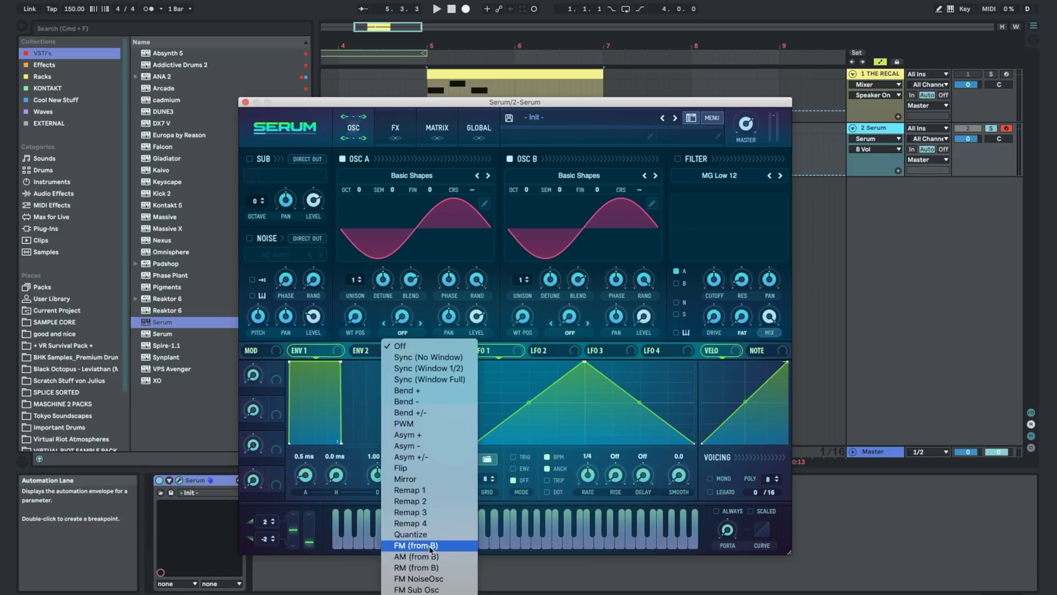
click(431, 546)
drag(410, 322, 416, 247)
Raise both oscillators by four octaves and lift oscillator B's coarse pitch.
drag(359, 190, 379, 149)
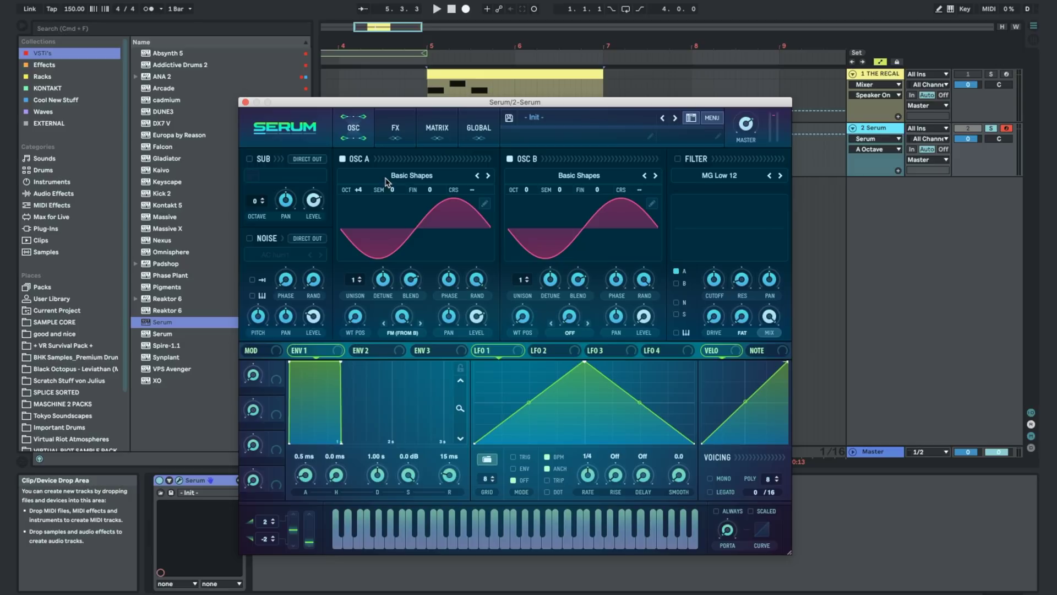
drag(522, 191, 544, 85)
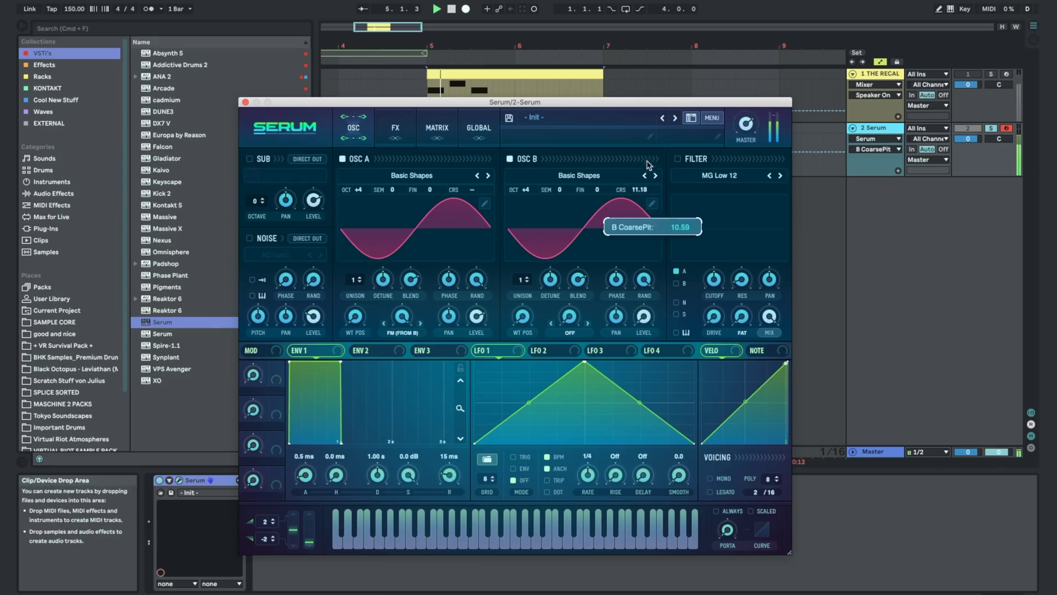
drag(649, 164, 653, 118)
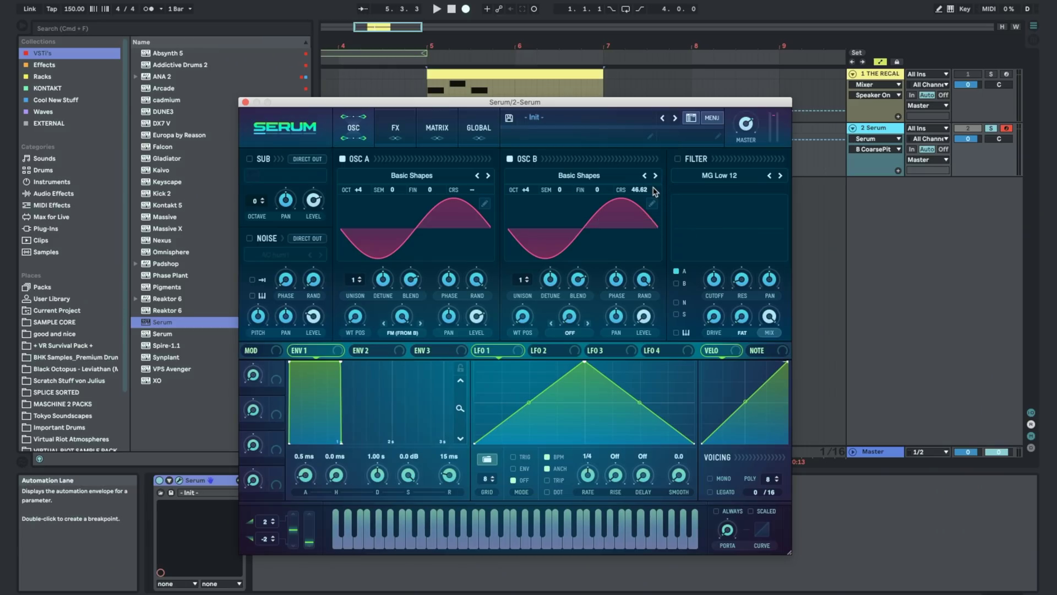
Audition oscillator B's coarse pitch at about 44.70 and assign LFO 1 to modulate it.
key(space)
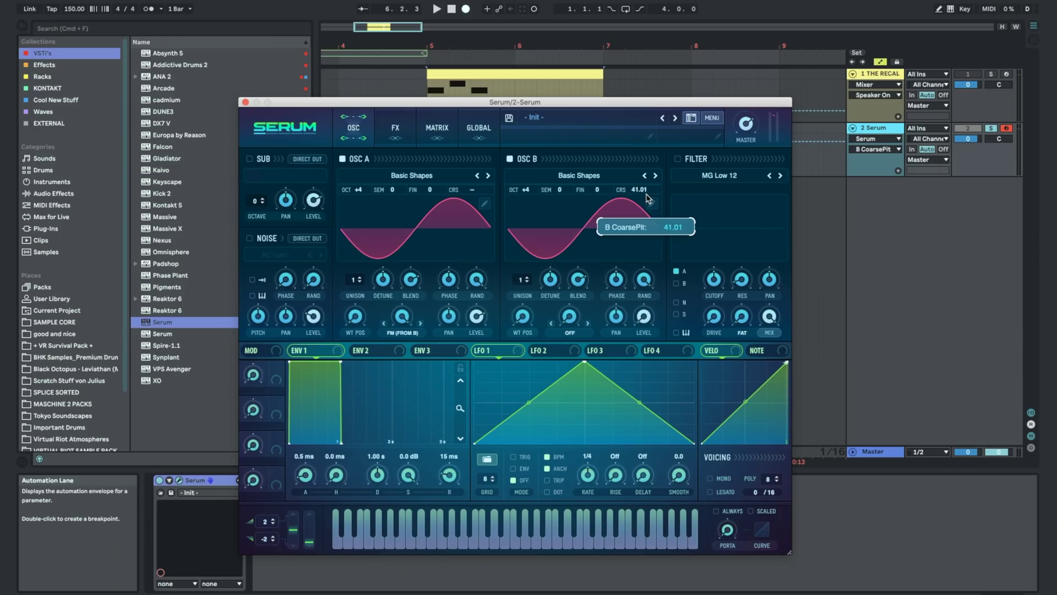
key(space)
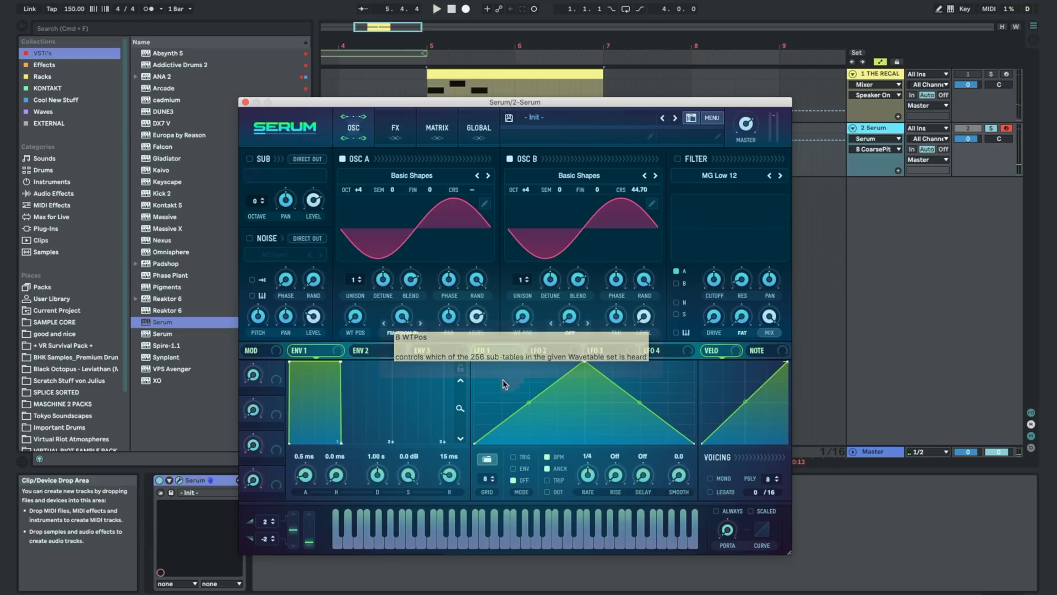
drag(668, 212, 642, 193)
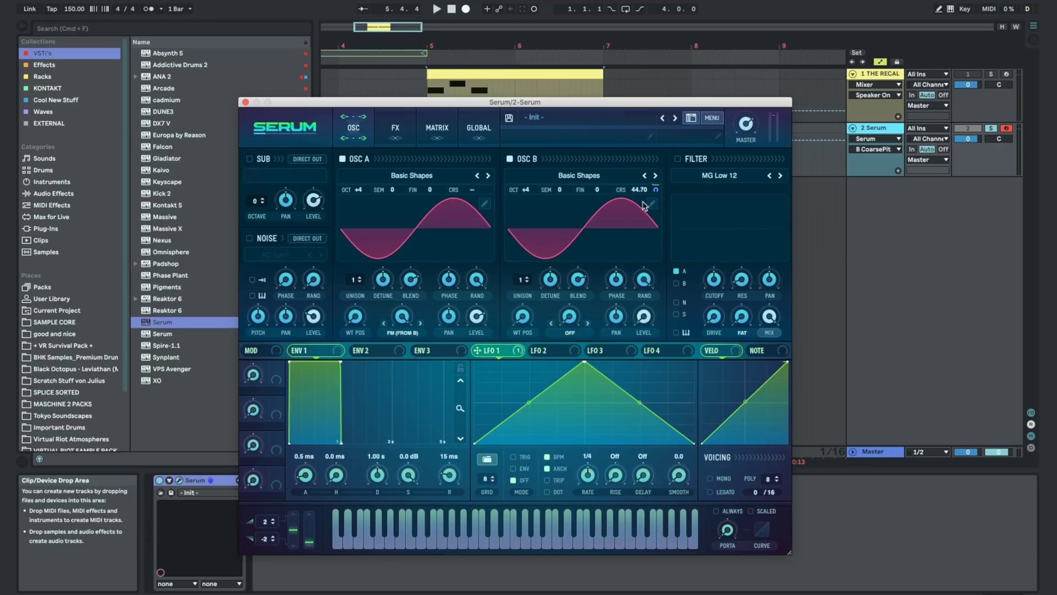
Reshape LFO 1 into a stepped downward ramp and set oscillator A's wavetable position to 3.
mouse_move(583, 363)
mouse_down()
mouse_move(474, 363)
mouse_move(498, 391)
mouse_move(551, 420)
mouse_up()
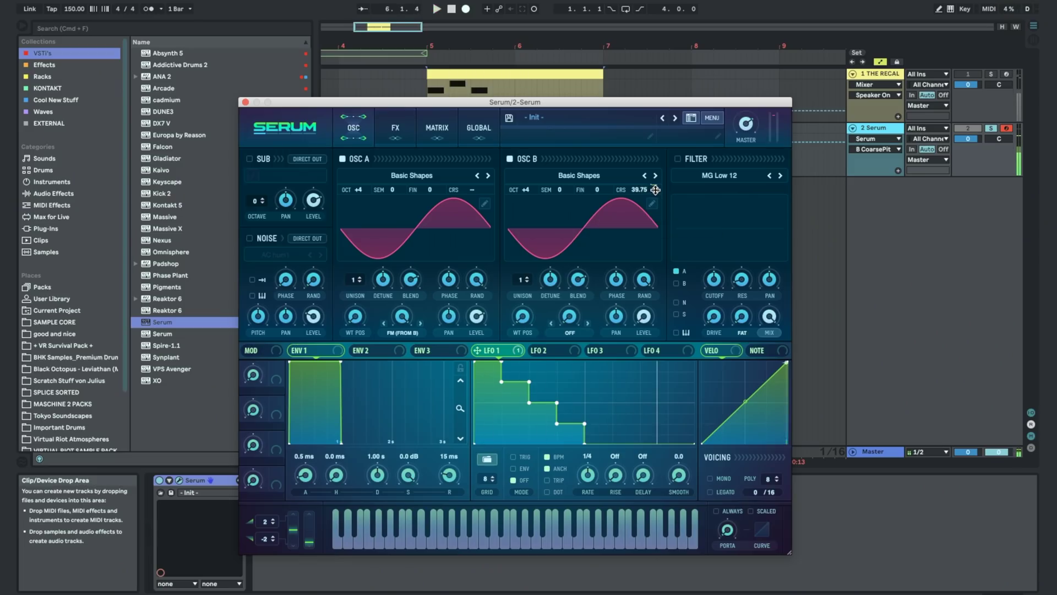
right_click(655, 189)
click(706, 135)
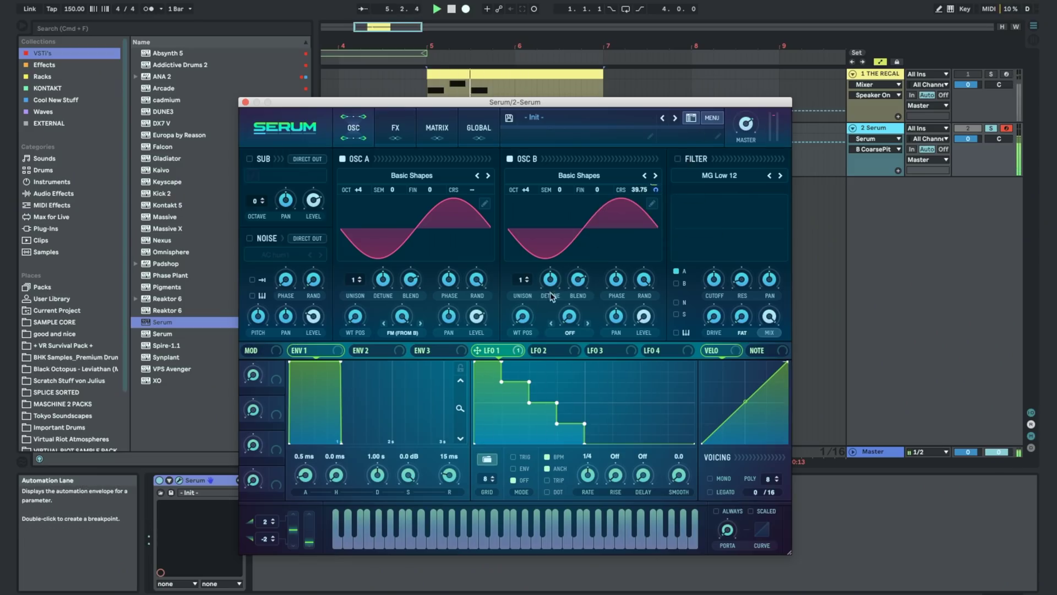
mouse_move(355, 316)
mouse_down()
mouse_move(363, 279)
mouse_move(361, 317)
mouse_up()
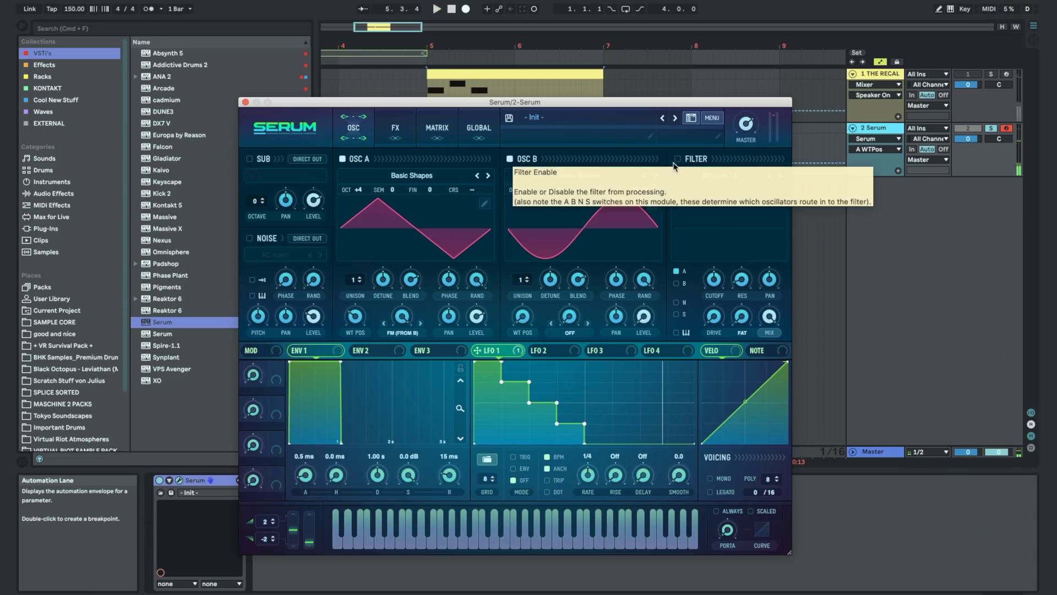
click(395, 129)
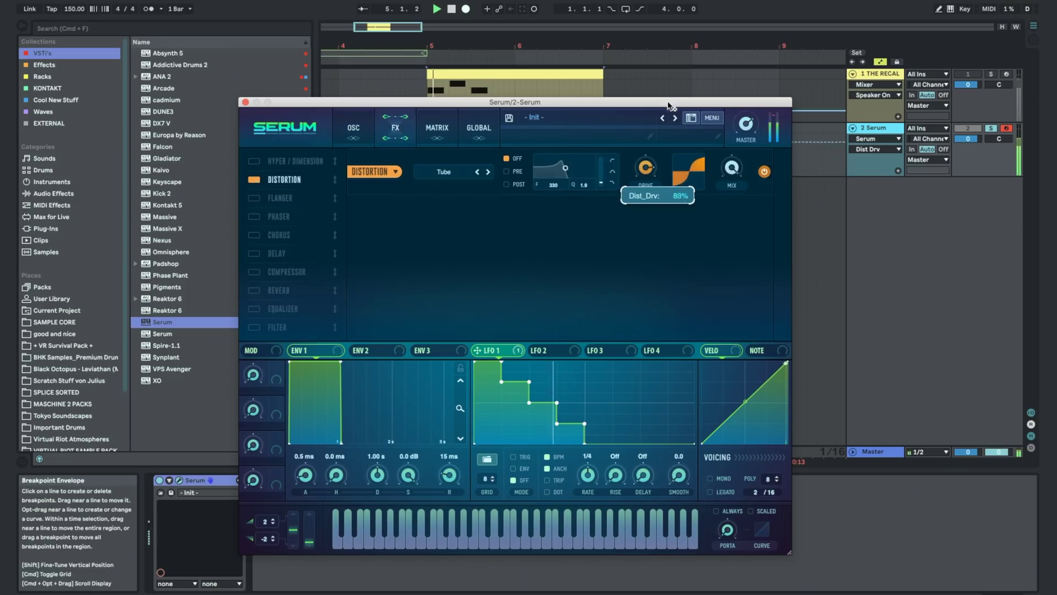
Make the FX compressor multiband and add a Band 24 filter with cutoff near 514 Hz.
click(353, 129)
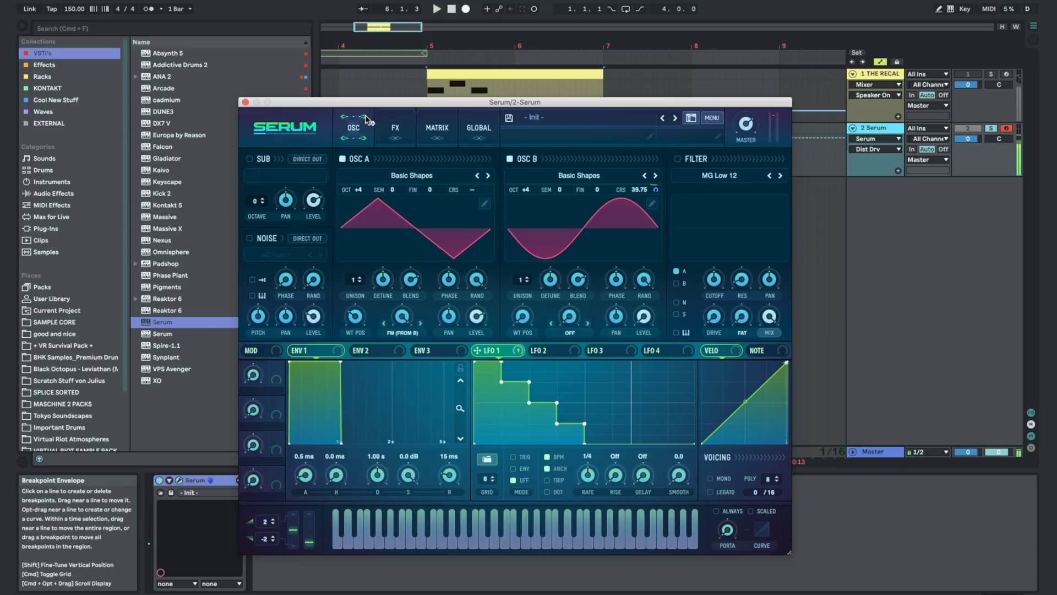
click(396, 128)
click(638, 234)
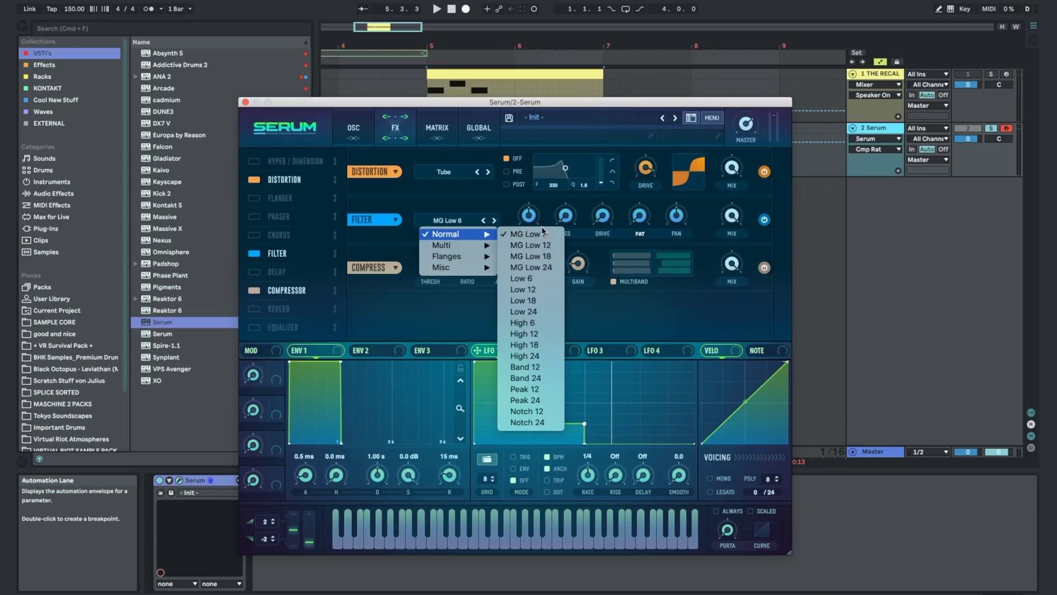
click(550, 379)
click(530, 215)
key(space)
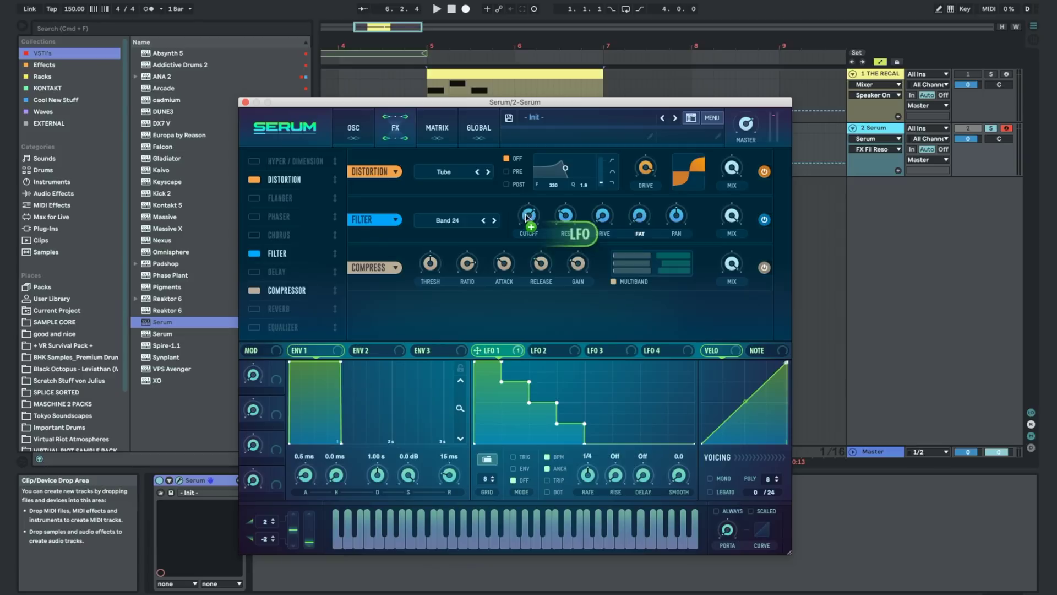
Route LFO 1 to the FX filter cutoff and set the Band 24 resonance to 82%.
drag(519, 208, 521, 206)
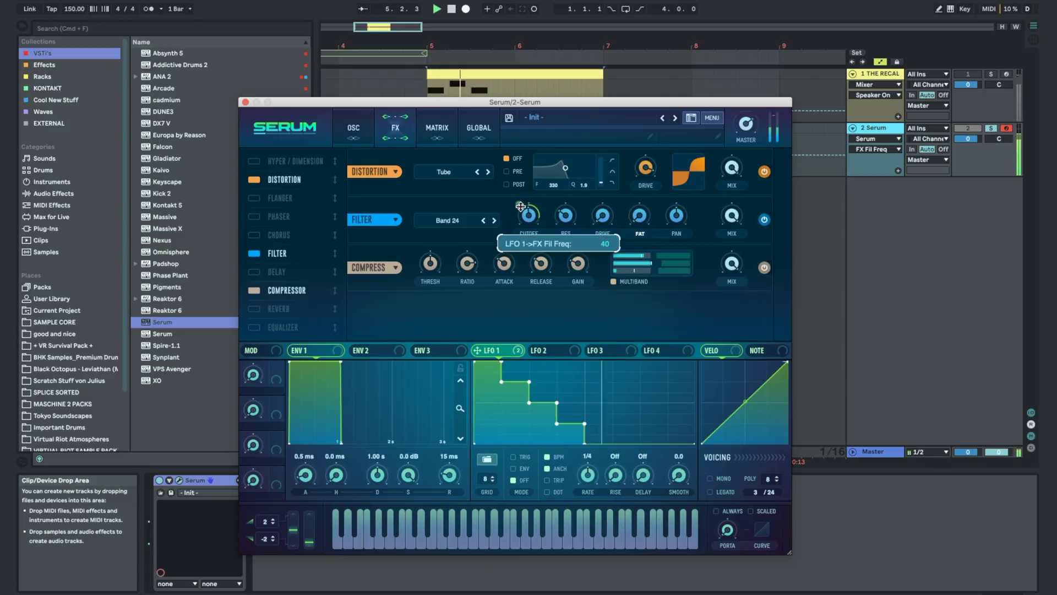
key(space)
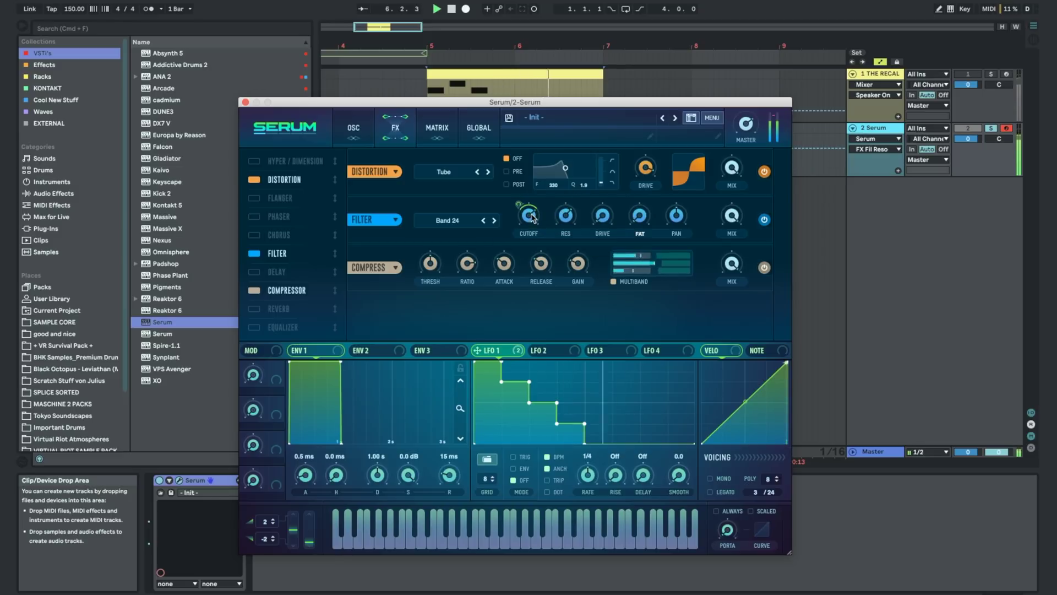
mouse_move(530, 219)
click(746, 126)
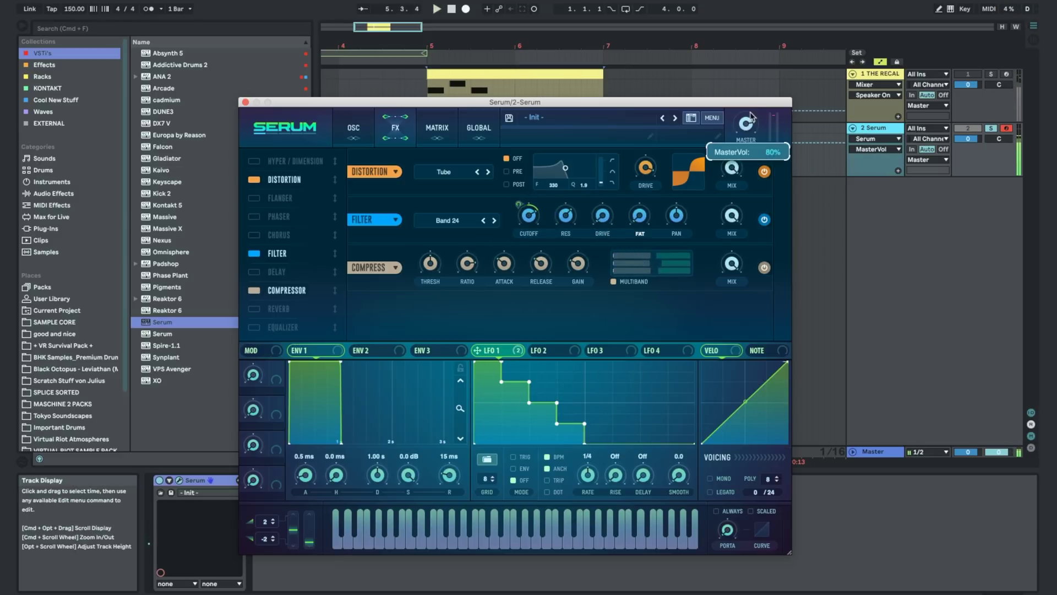
click(570, 208)
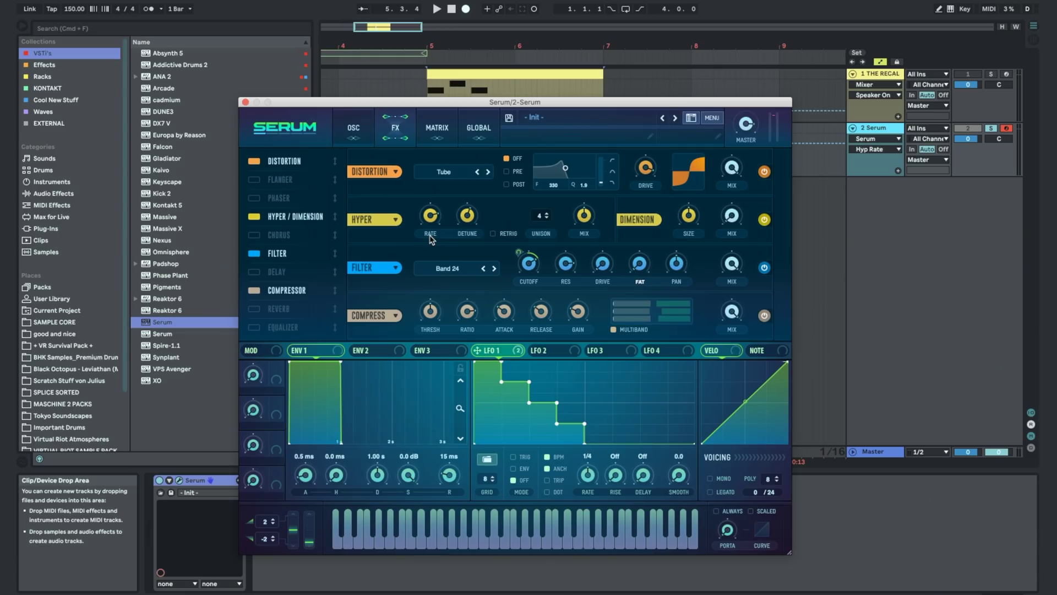
Set Hyper to 7 unison voices with 81% detune, adjusting its rate and mix.
click(462, 222)
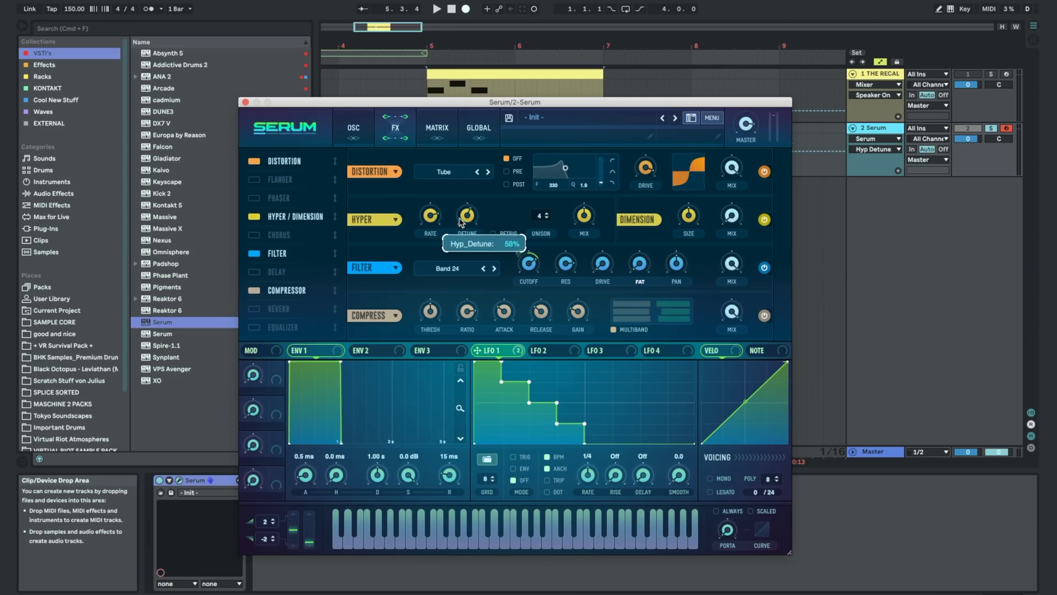
drag(557, 218, 557, 208)
click(587, 221)
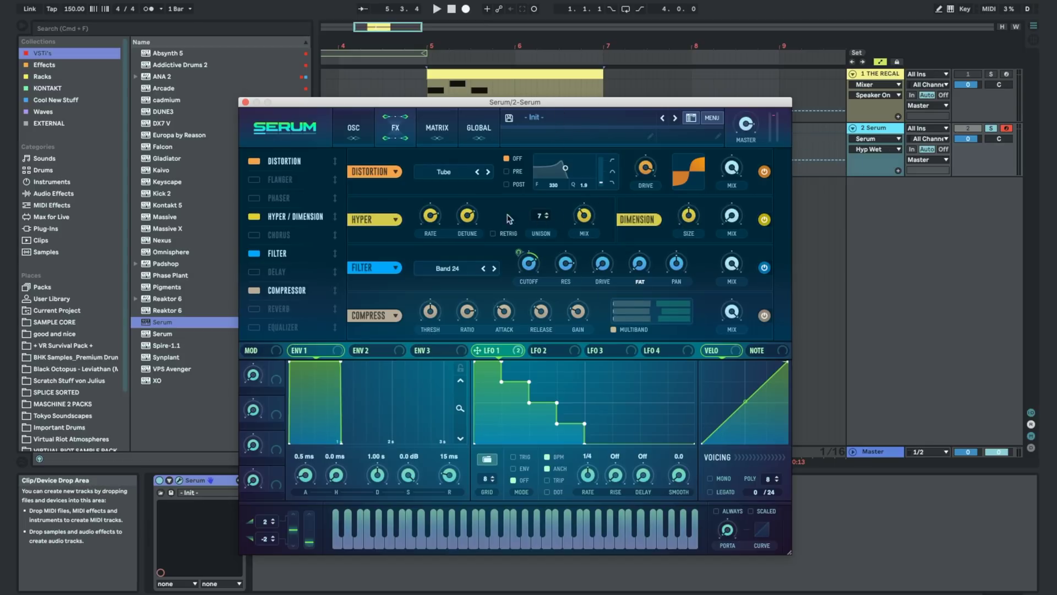
click(431, 219)
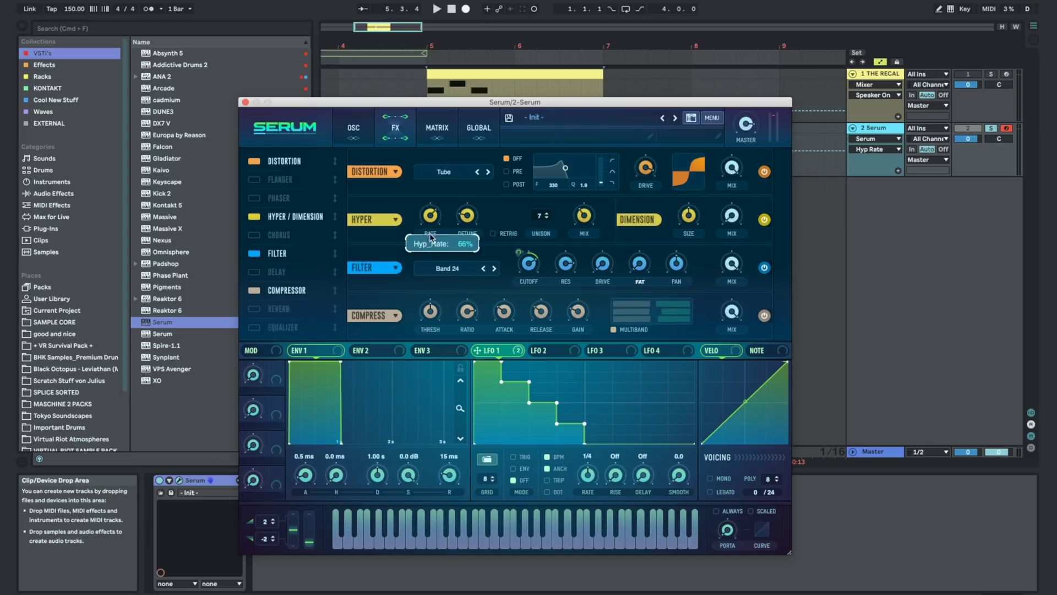
click(467, 216)
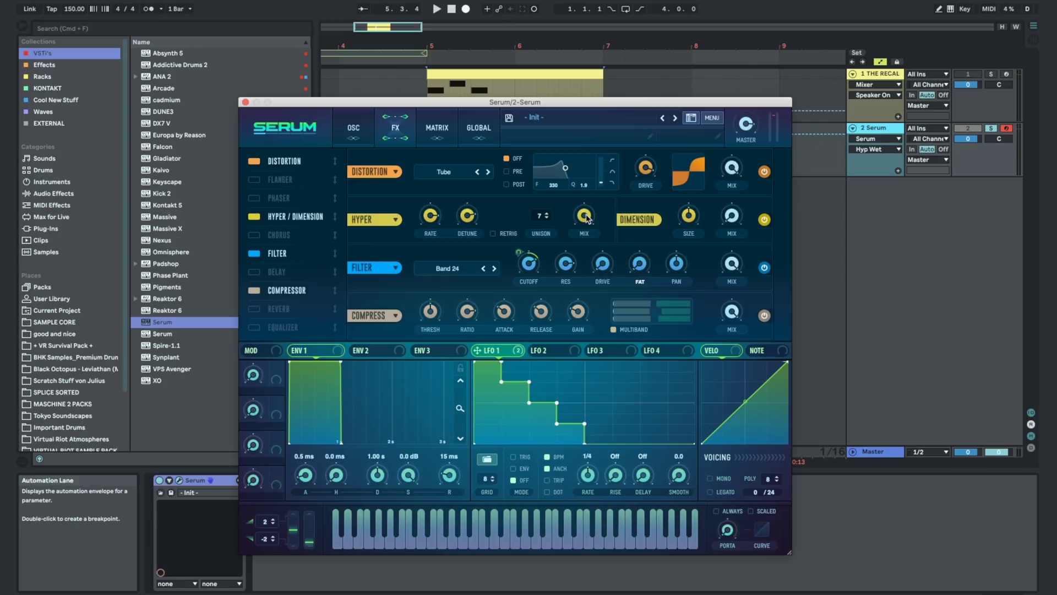
Play the clip and confirm the Hyper mix reads 100% wet.
key(space)
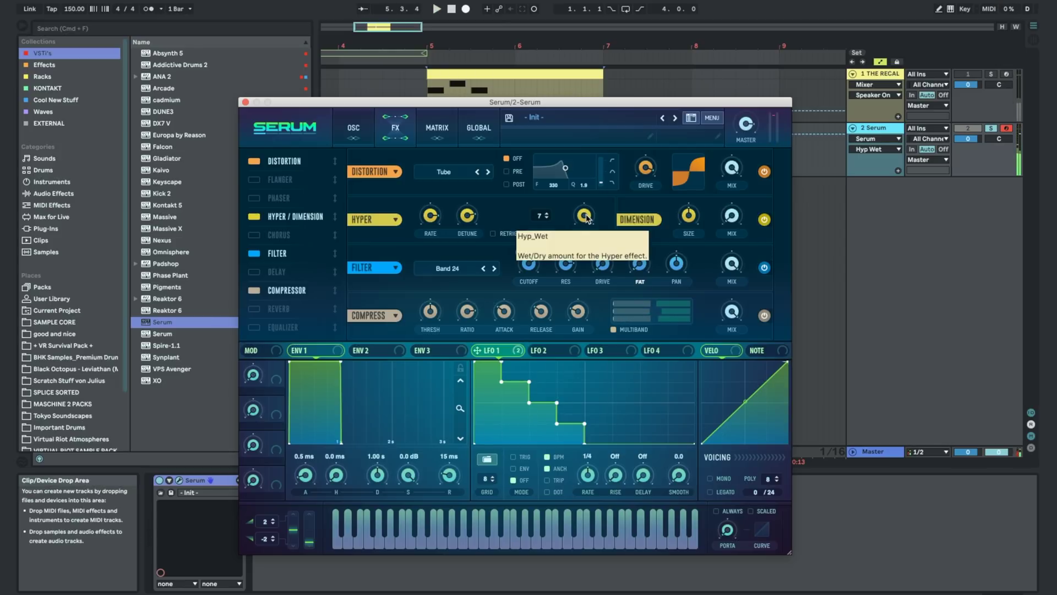
click(585, 216)
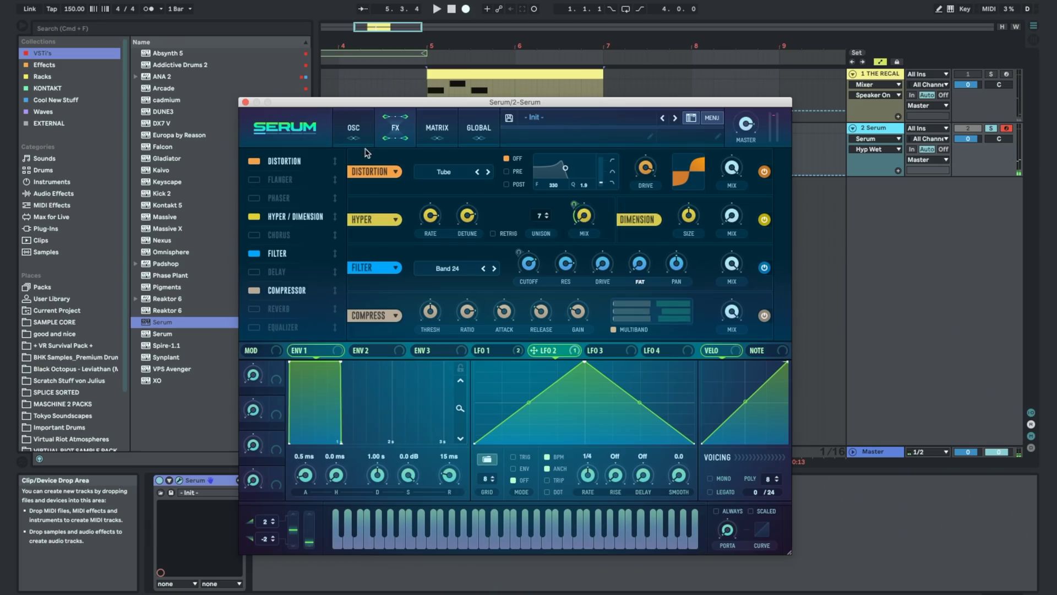
click(353, 127)
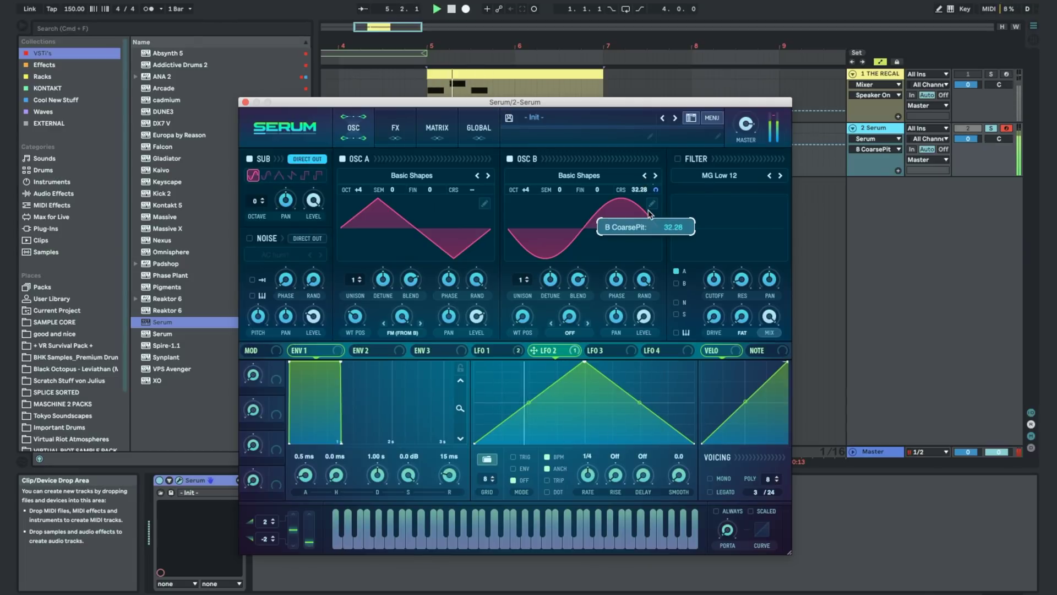
Route the stepped LFO 1 to oscillator B's coarse pitch at a depth of 12.
key(space)
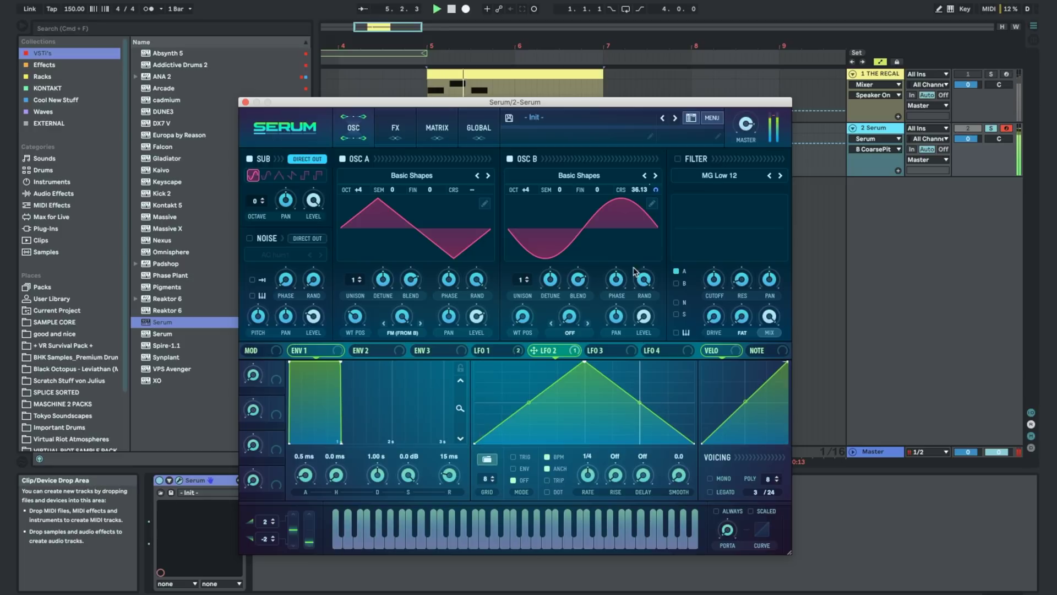
click(510, 351)
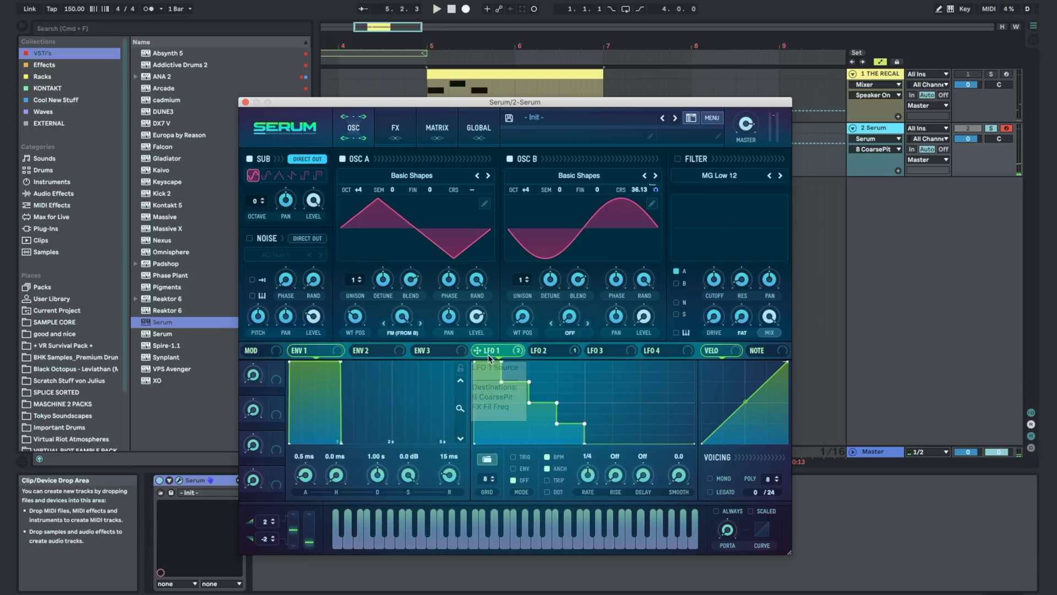
drag(659, 189, 659, 200)
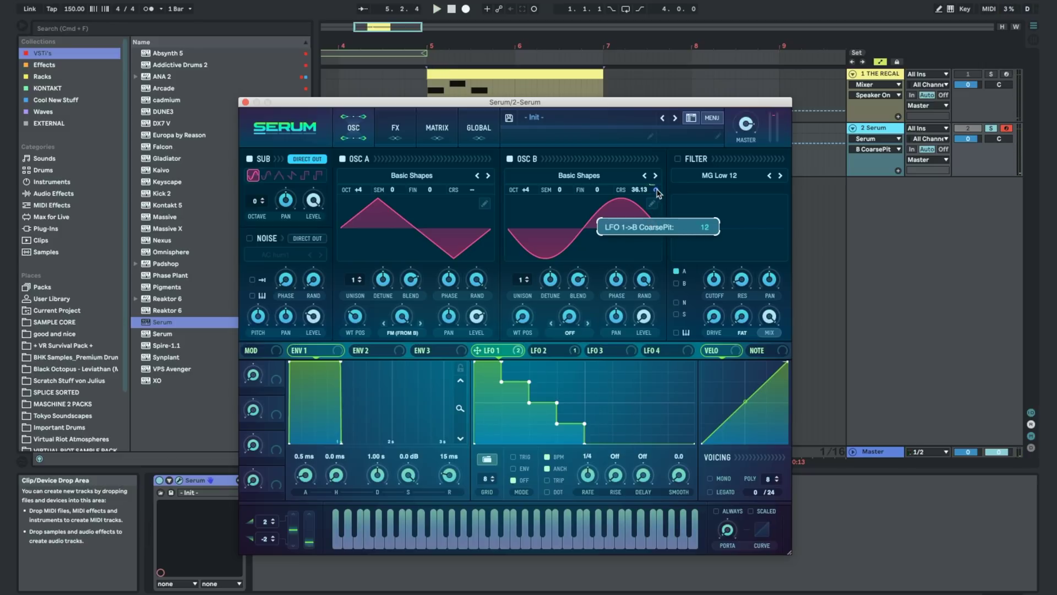
key(space)
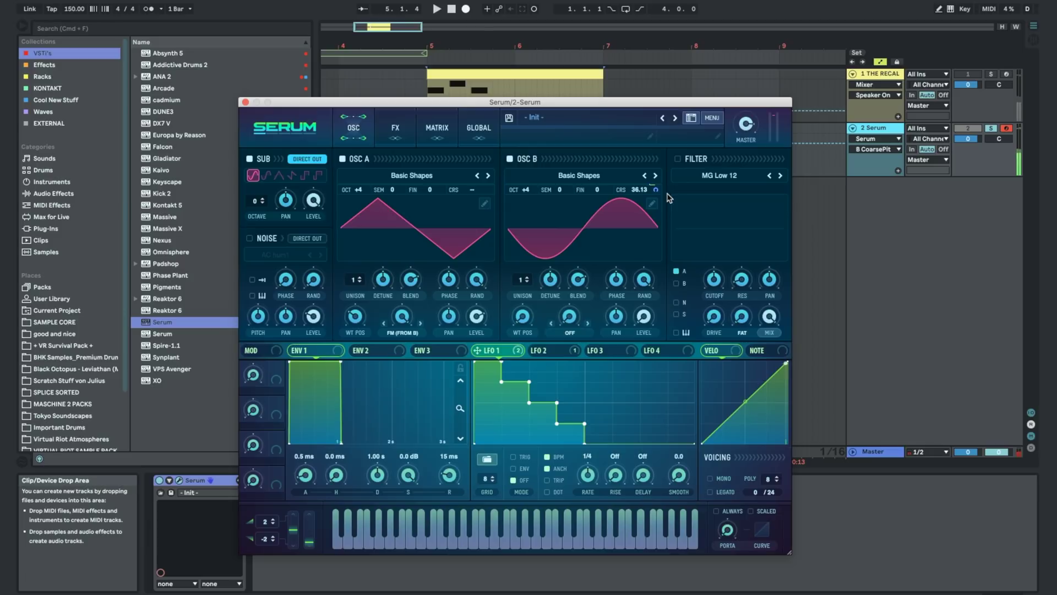
drag(656, 190, 655, 220)
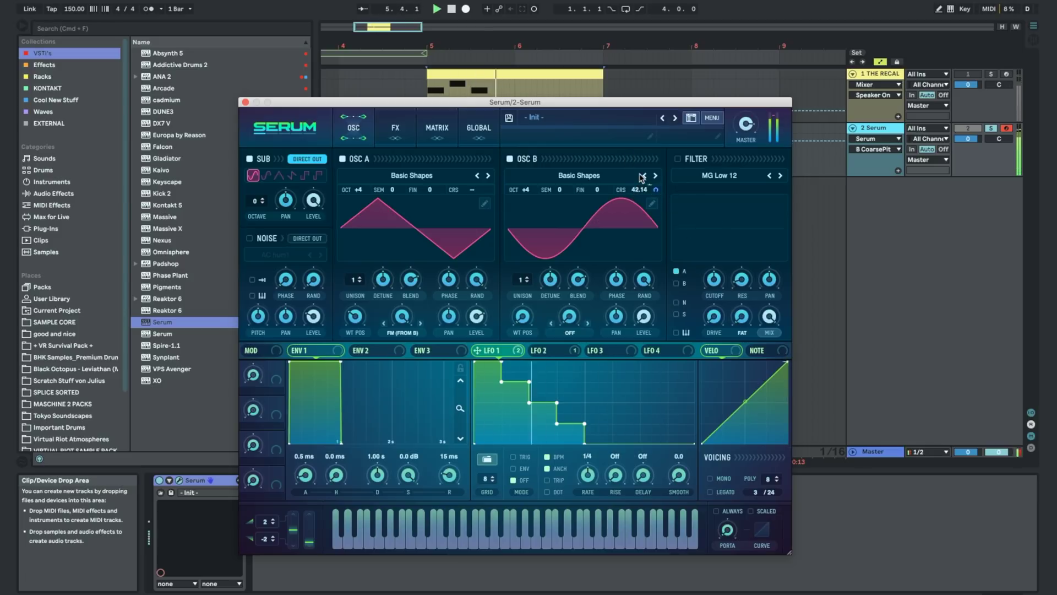
Stop playback and solo the Serum track on track 2.
key(space)
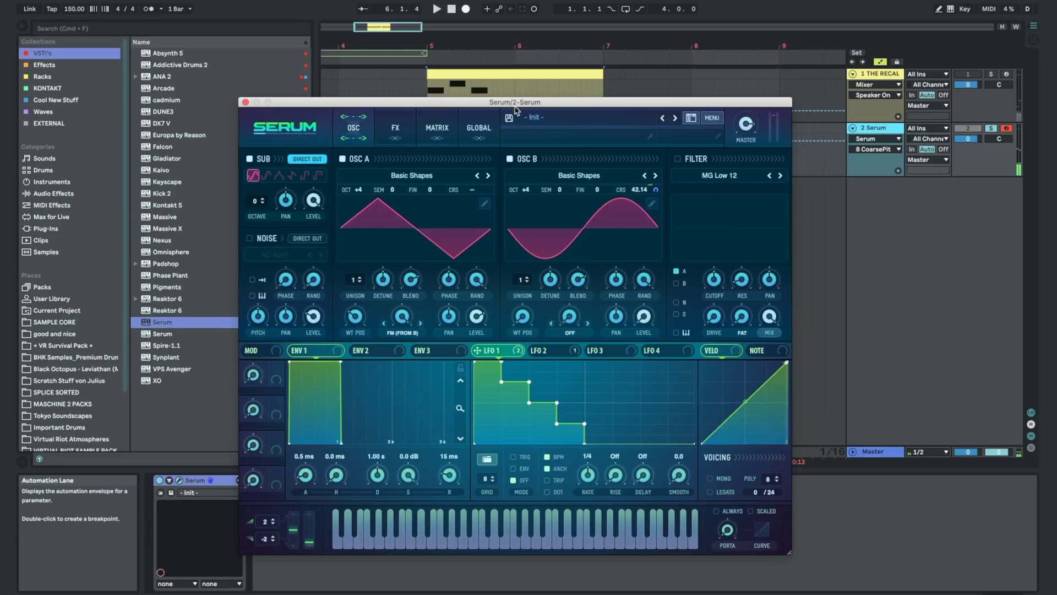
click(991, 73)
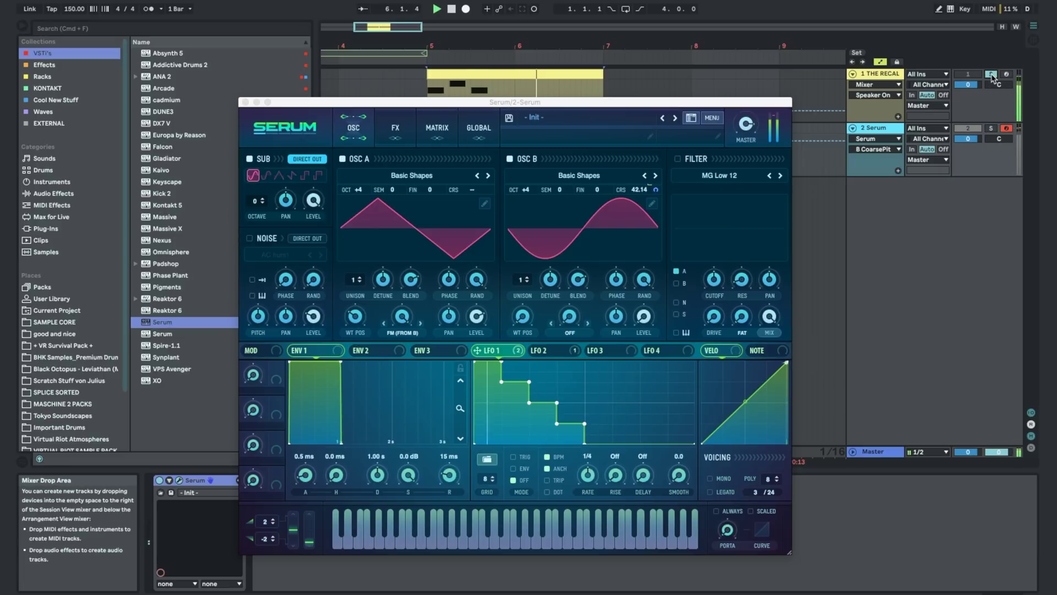
click(991, 128)
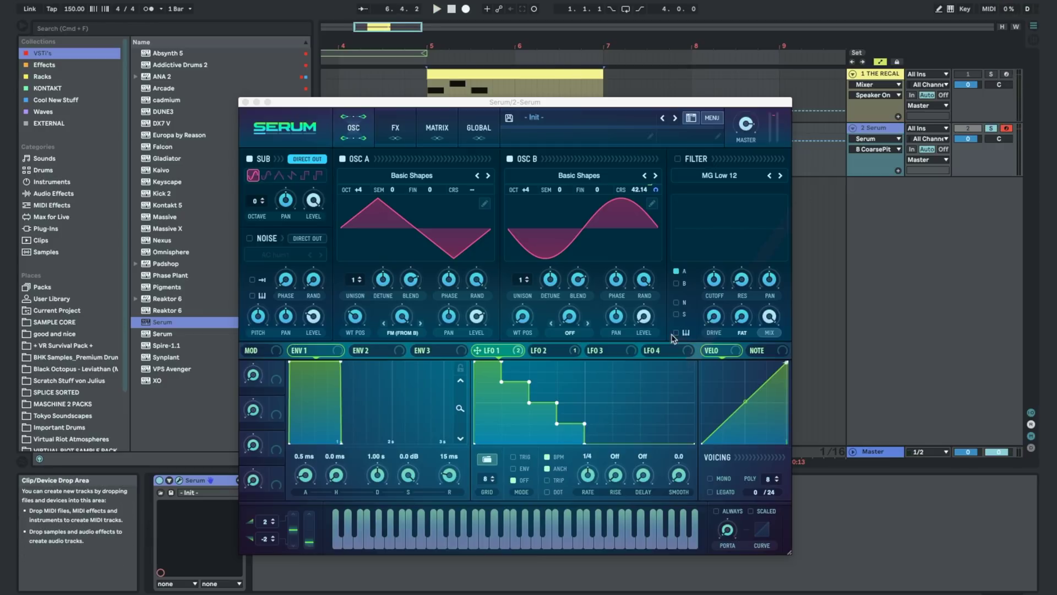
Assign Serum's Macro 1 to LFO 1's rate and play the clip to hear it.
click(506, 347)
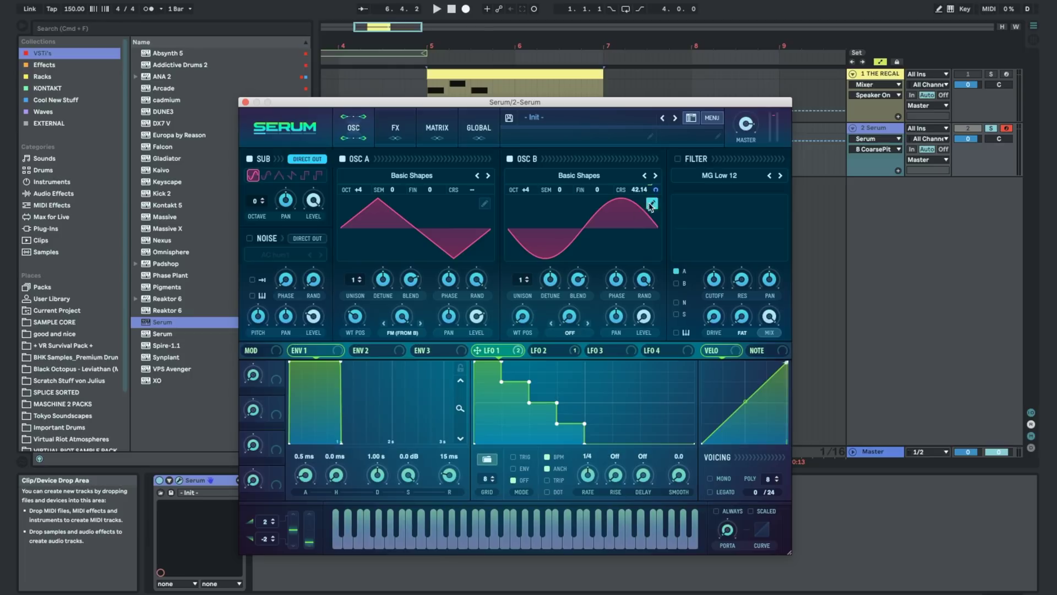
key(space)
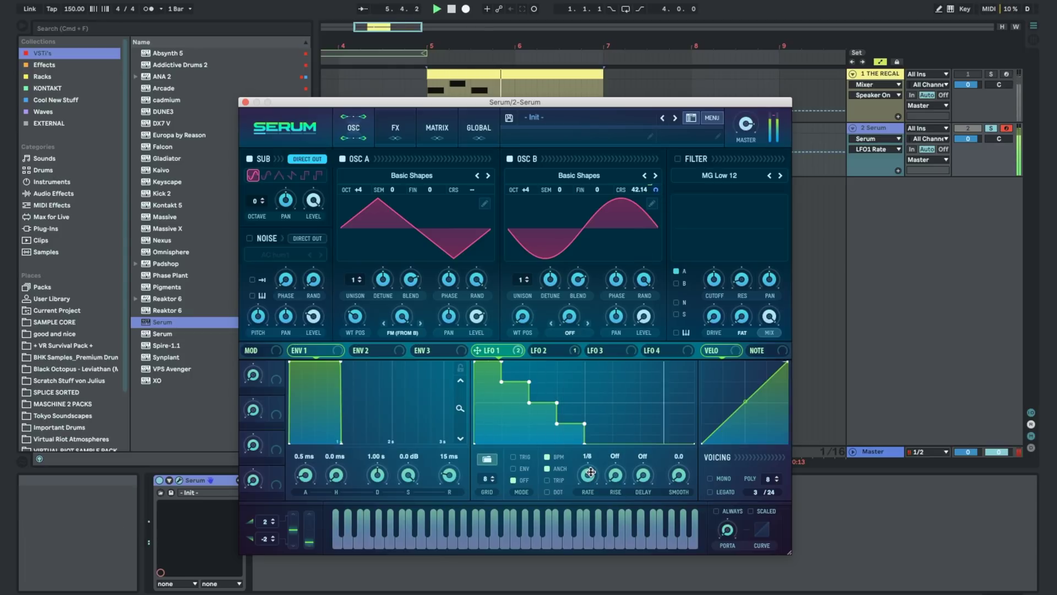
drag(278, 380, 572, 486)
key(space)
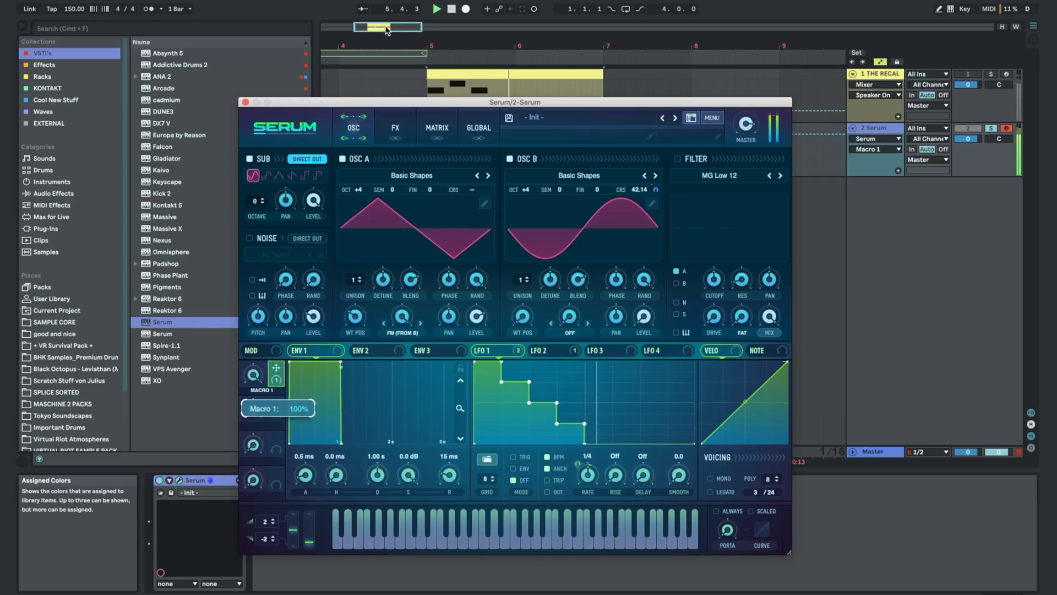
Close Serum and, in Automation Mode, add a Macro 1 breakpoint rising to 100%.
click(245, 102)
key(a)
drag(460, 175, 443, 122)
click(465, 178)
mouse_move(465, 177)
mouse_down()
mouse_move(465, 134)
mouse_move(473, 175)
mouse_up()
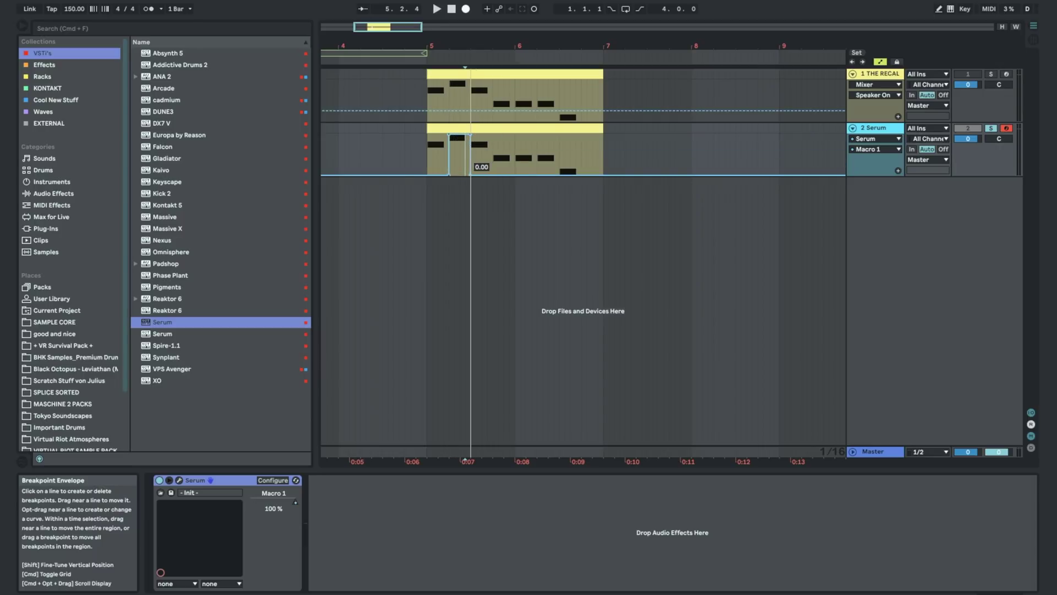
Drop the Macro 1 automation back to 0 during playback and bring Serum back up.
key(space)
click(659, 276)
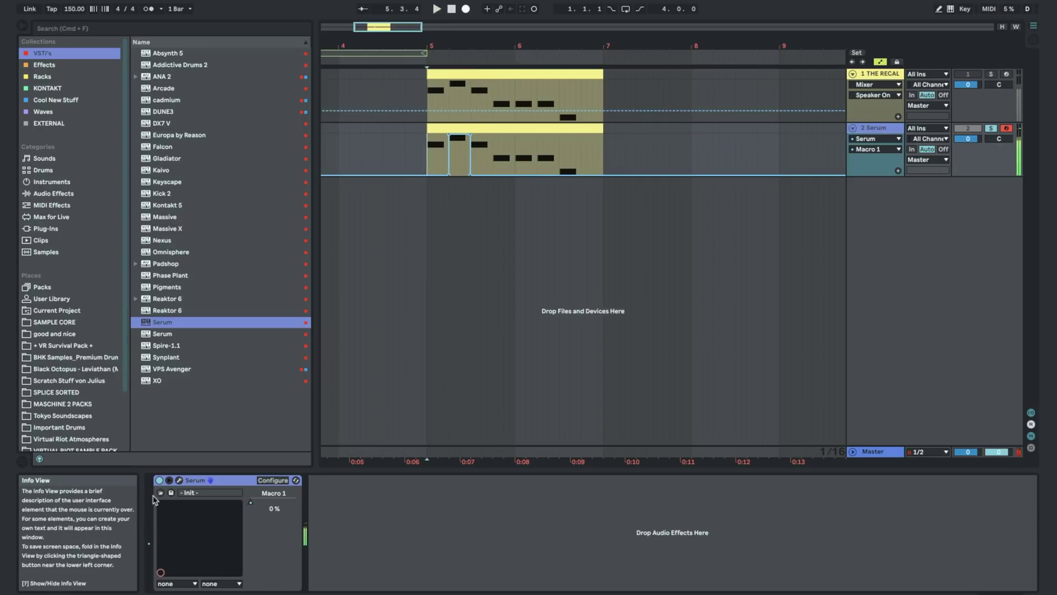
click(179, 480)
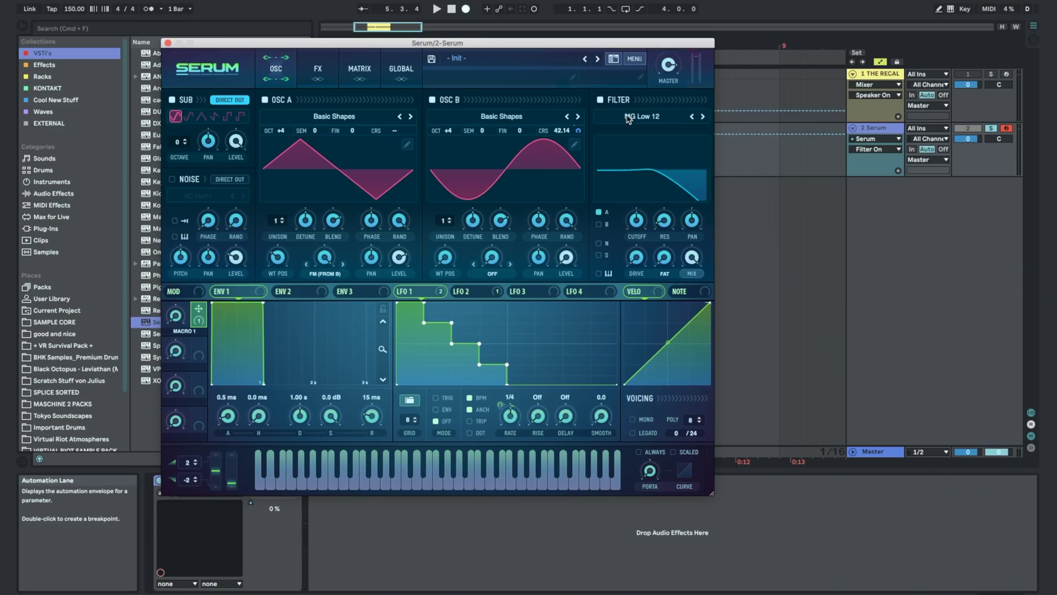
Set Serum's filter type to Flanges > Cmb + and play to audition it.
click(638, 116)
mouse_move(684, 156)
click(718, 154)
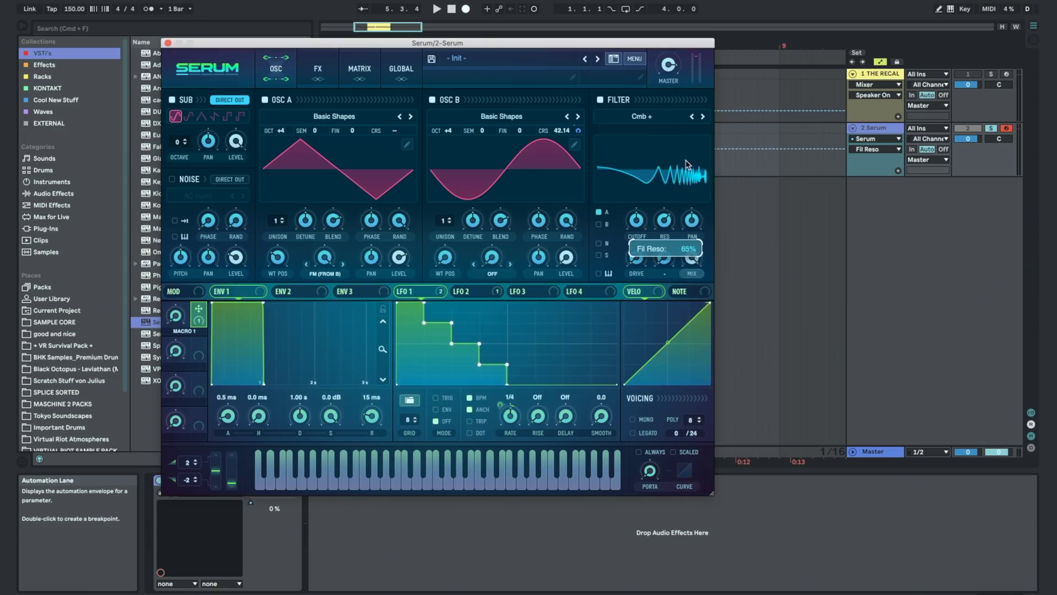
key(space)
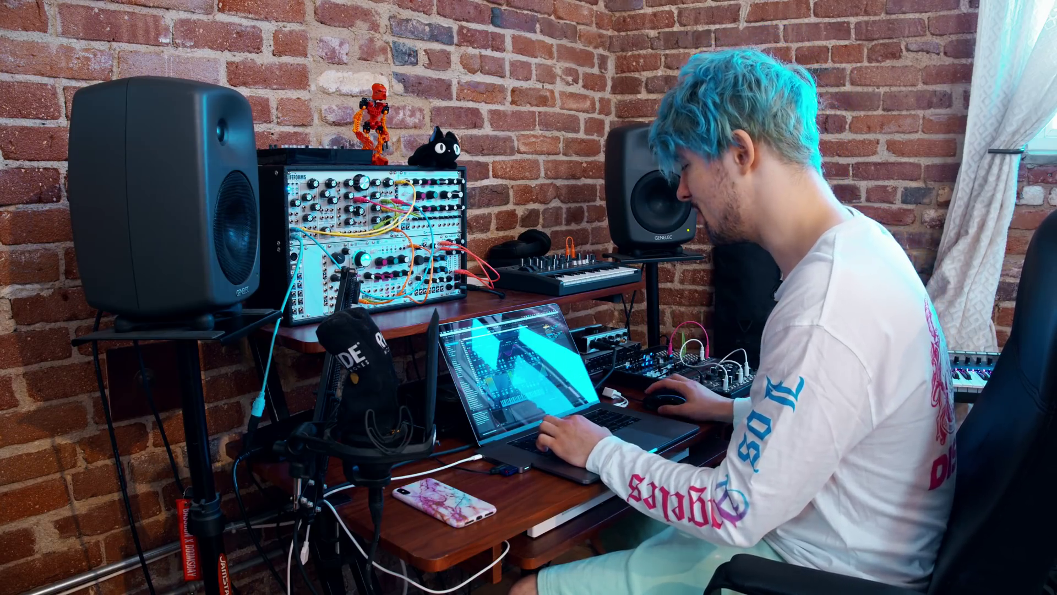
Route LFO 1 to the filter CUTOFF with a modulation amount of -11.
drag(399, 292, 624, 249)
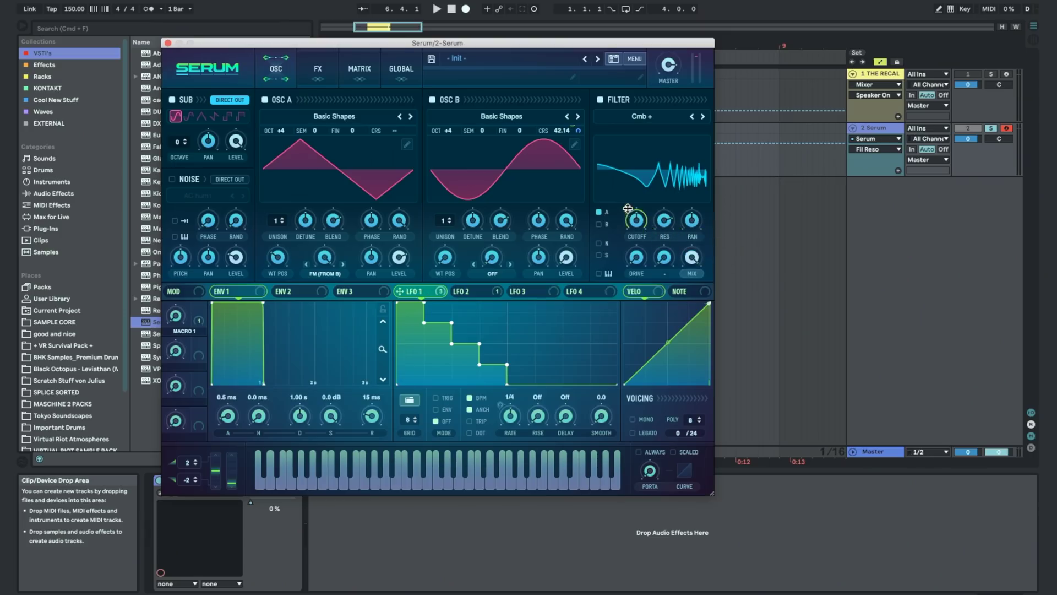
key(space)
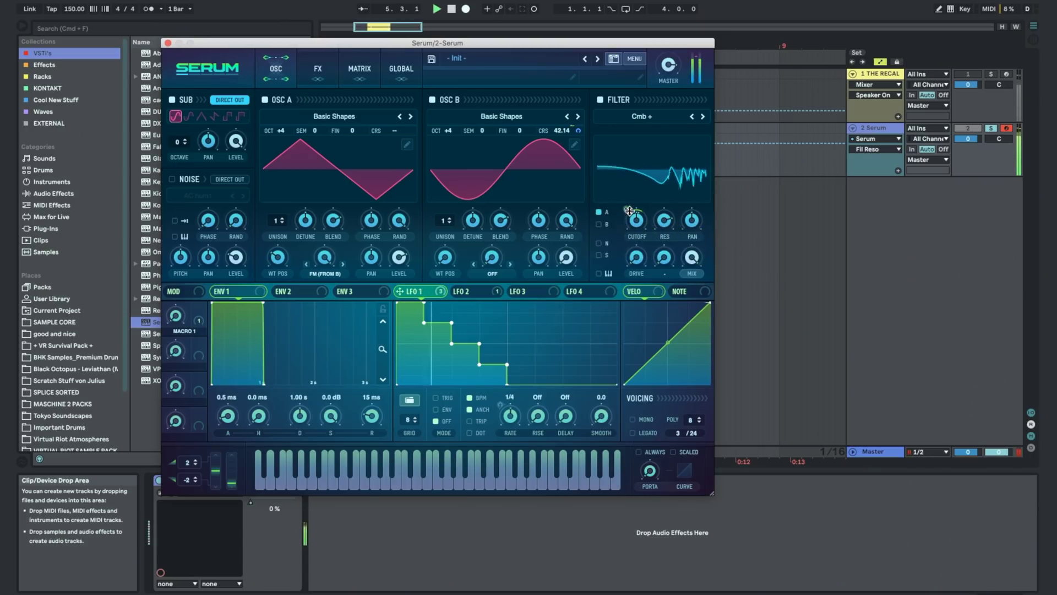
drag(631, 213, 622, 232)
key(space)
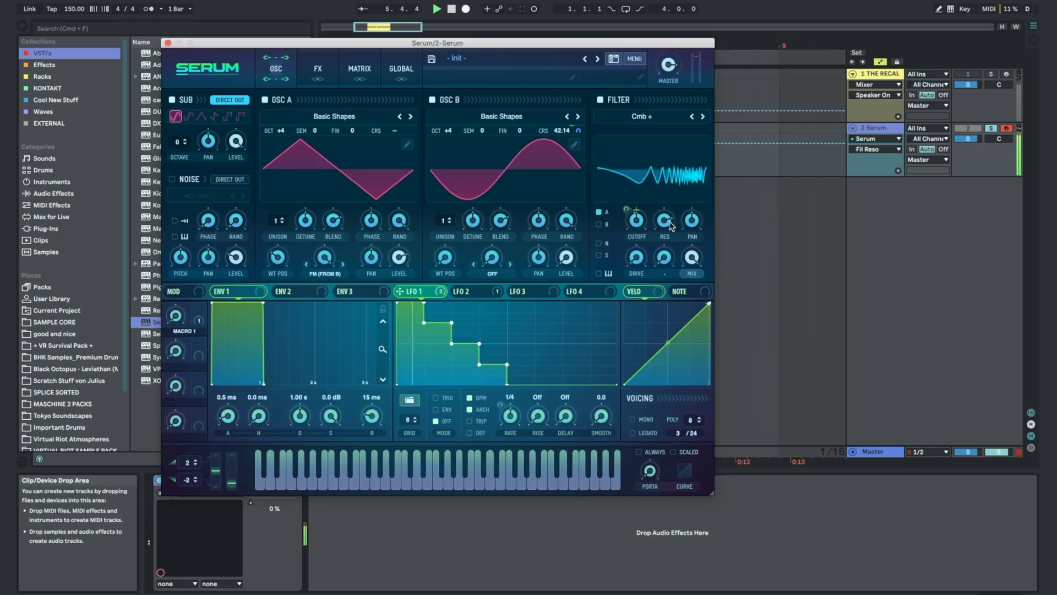
right_click(636, 222)
Choose Misc > Combs as the filter type and push LFO 1's CUTOFF modulation to about -20 during playback.
click(633, 238)
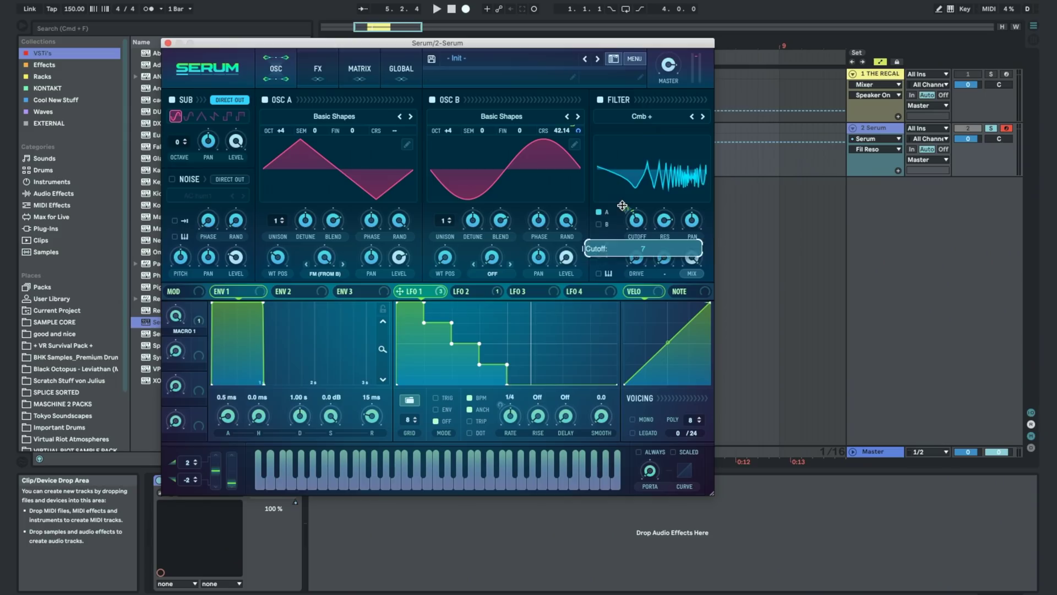
click(640, 116)
mouse_move(683, 164)
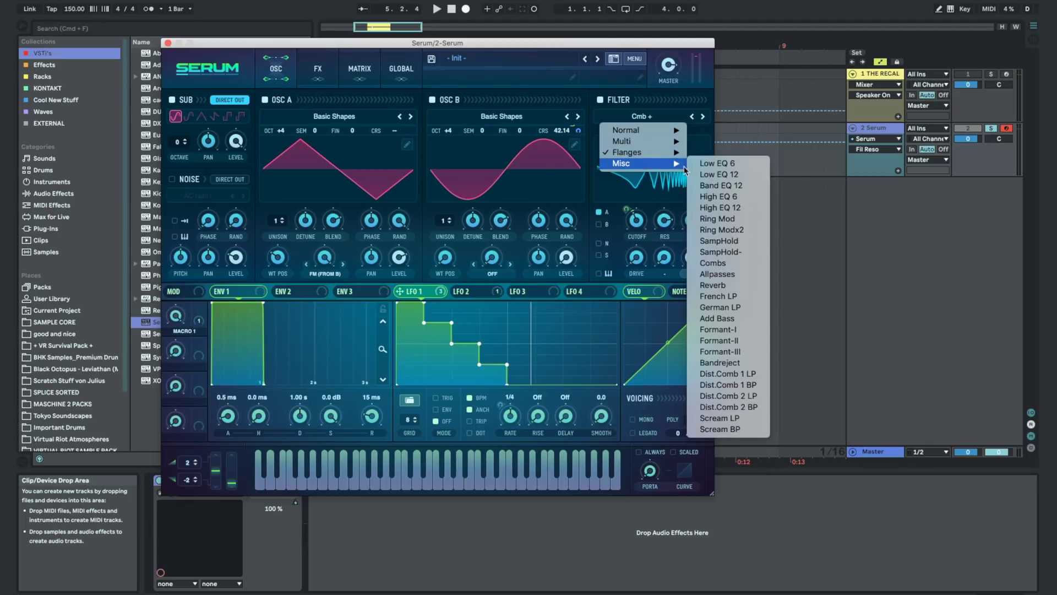
click(712, 263)
key(space)
drag(636, 223, 633, 227)
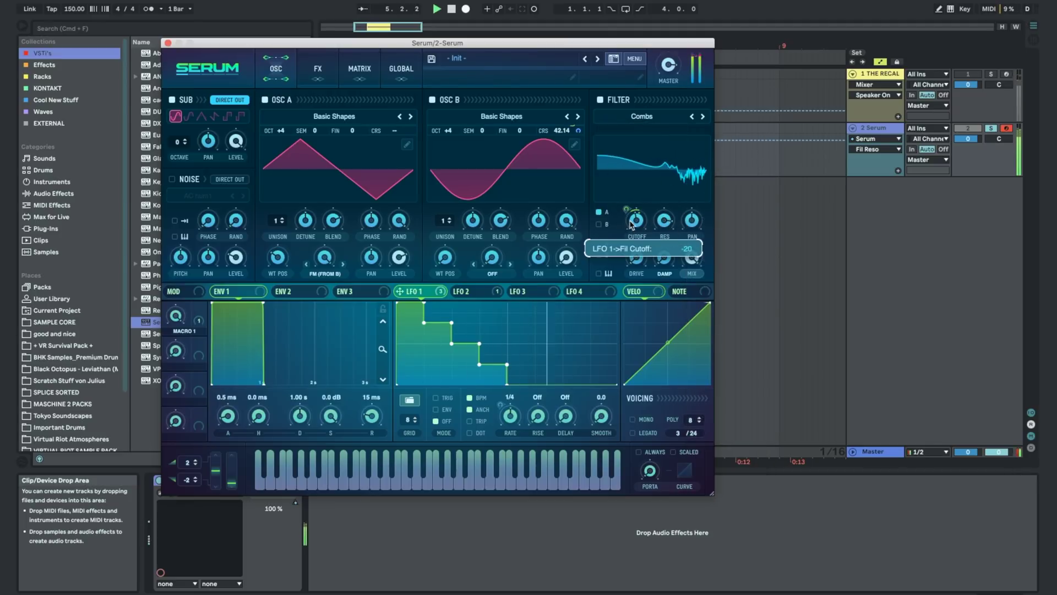